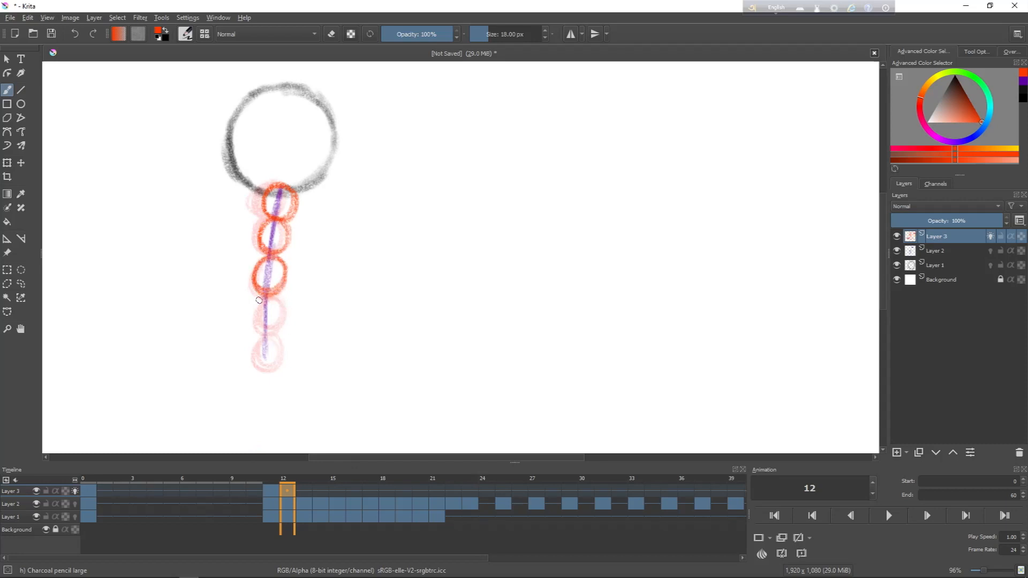
Step: Draw red circle chains along the purple guide line on Layer 3 across frames 12 to 14, checking against neighbouring frames
drag(275, 330, 284, 301)
key(Left)
key(Right)
key(Right)
key(Right)
drag(289, 196, 286, 224)
key(Left)
drag(272, 257, 257, 268)
Step: Continue drawing the chain of red circles along the purple guide line on Layer 3 from frame 15 towards frame 22
key(Right)
drag(321, 208, 308, 230)
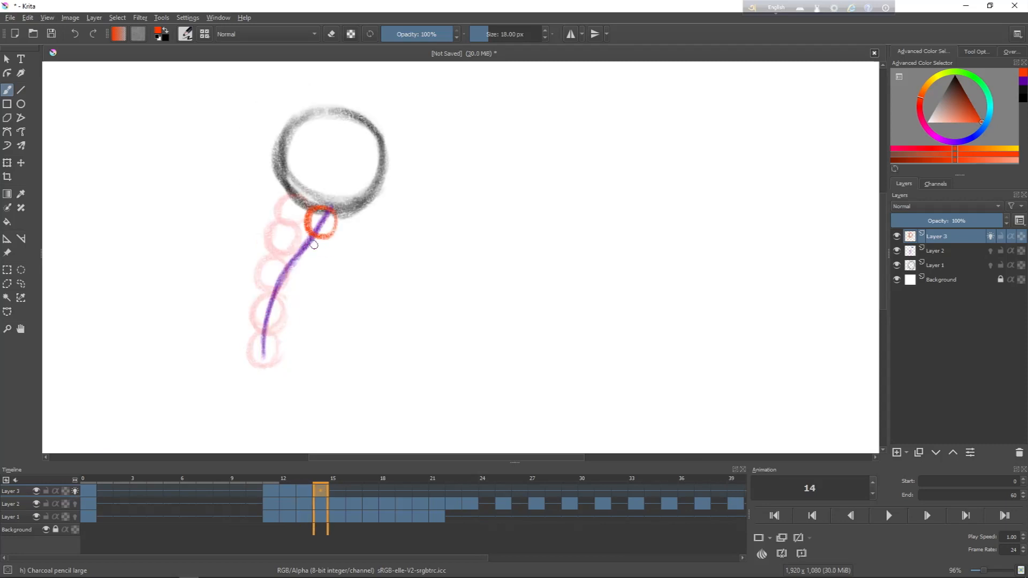
key(Right)
drag(394, 217, 377, 243)
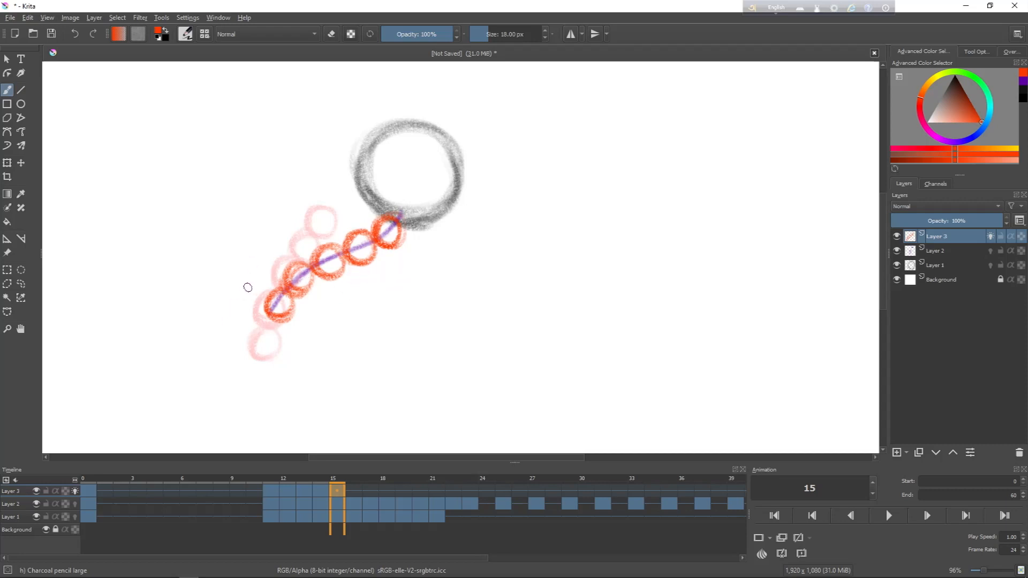
drag(241, 239, 250, 292)
drag(249, 272, 252, 292)
drag(202, 210, 210, 238)
drag(197, 219, 220, 207)
drag(235, 191, 243, 224)
drag(274, 200, 294, 197)
drag(323, 182, 329, 205)
drag(242, 239, 337, 208)
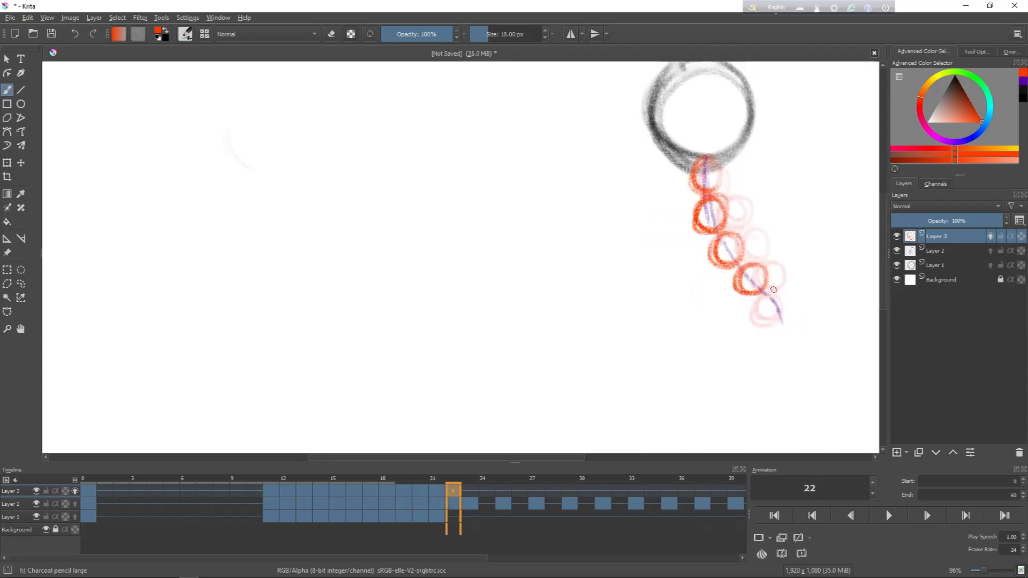
Step: Compare frame 22 with the previous frame and finish its chain of five red circles on Layer 3
key(Left)
key(Right)
key(Left)
key(Right)
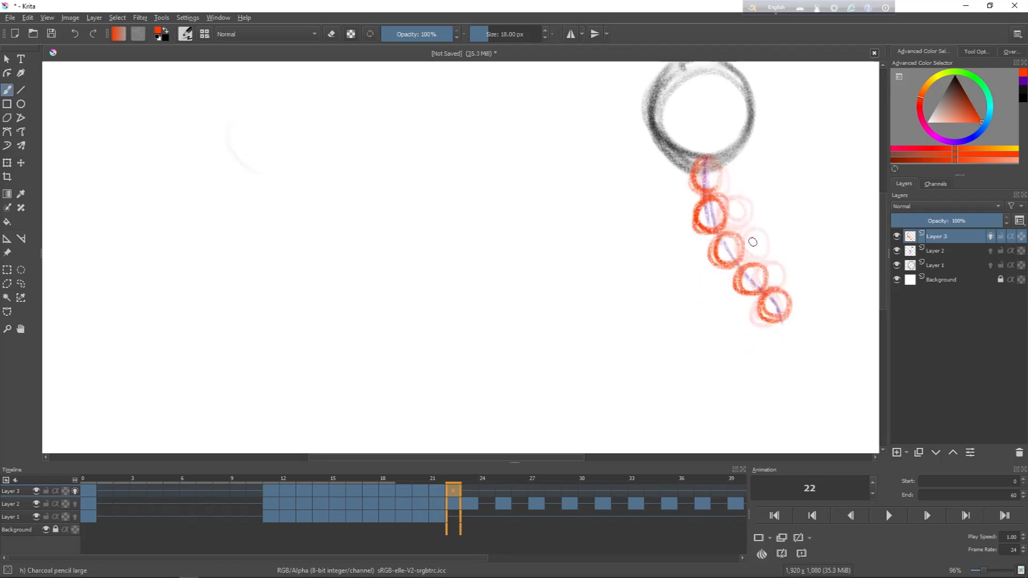
drag(945, 127, 956, 80)
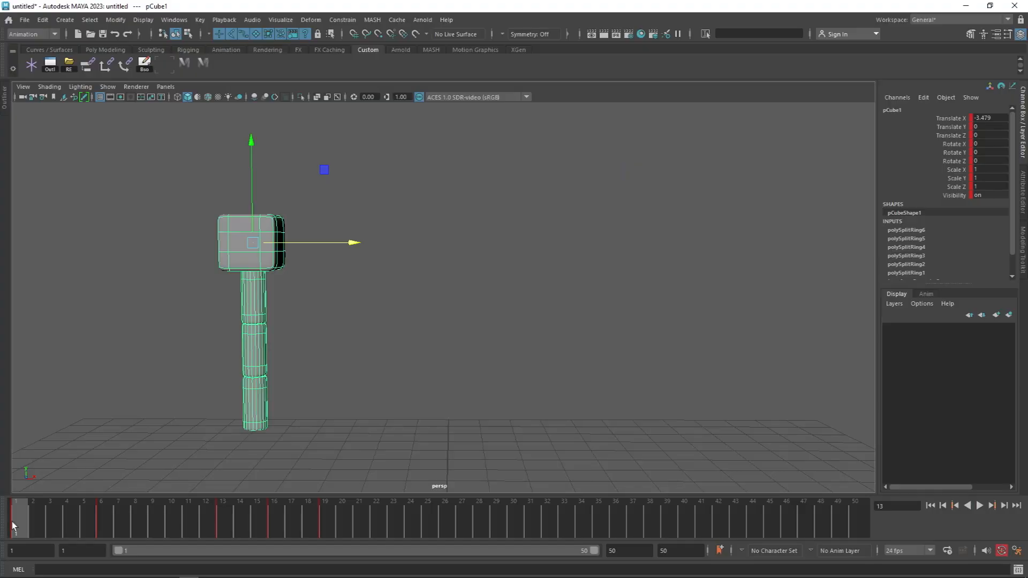
Step: In Maya, scrub and play the cube and tail animation, and return to the first frame
drag(49, 522, 228, 518)
key(alt+v)
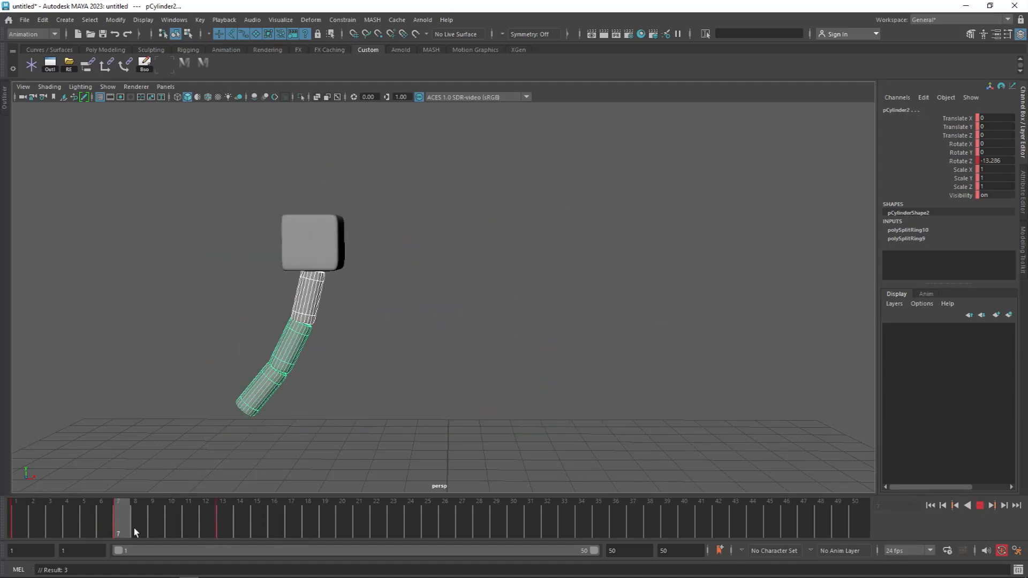
drag(135, 532, 679, 524)
key(alt+v)
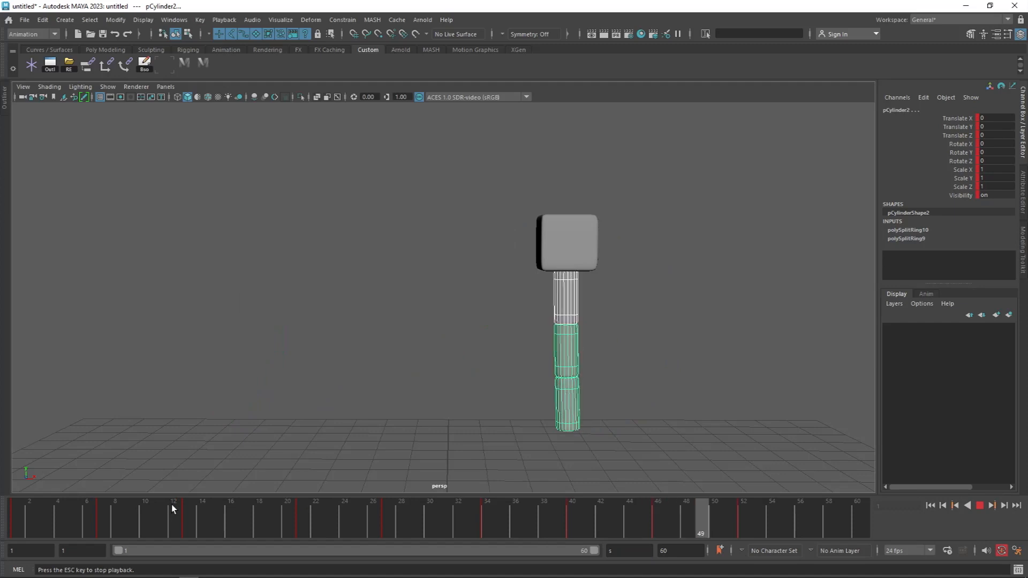
key(alt+v)
key(alt+shift+v)
key(w)
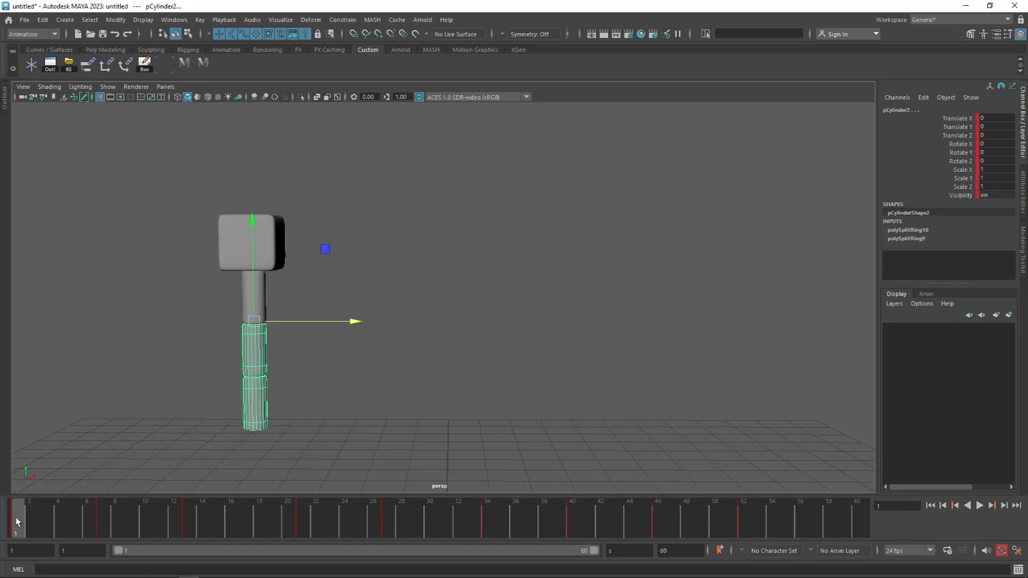
Step: Detach the timeline's Keys commands into a floating window near the lower part of the viewport
right_click(16, 518)
mouse_move(58, 371)
click(170, 360)
drag(193, 351, 120, 428)
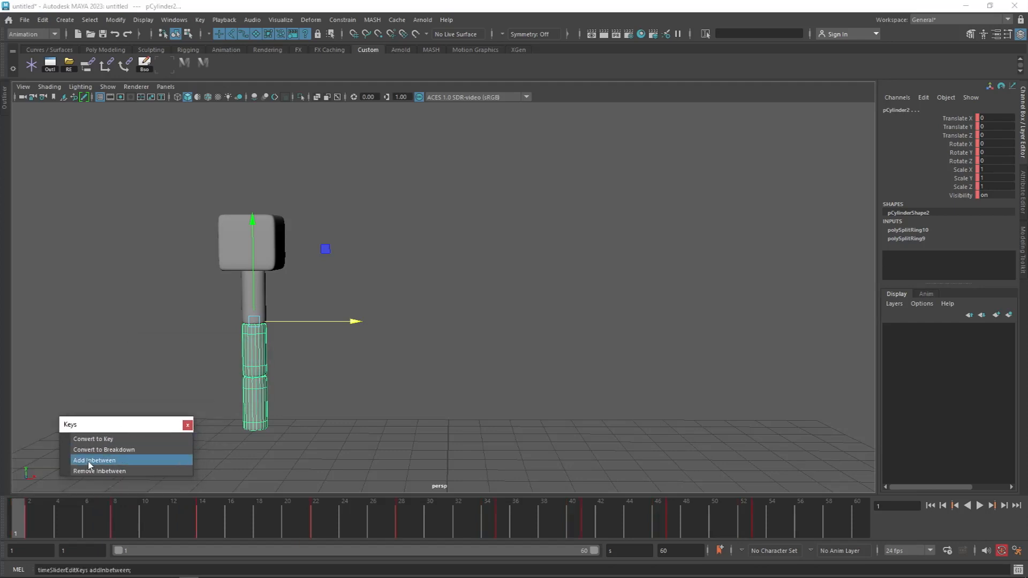
Step: Add inbetweens to delay the keys of the middle cylinder and further delay those of the lowest cylinder
click(89, 462)
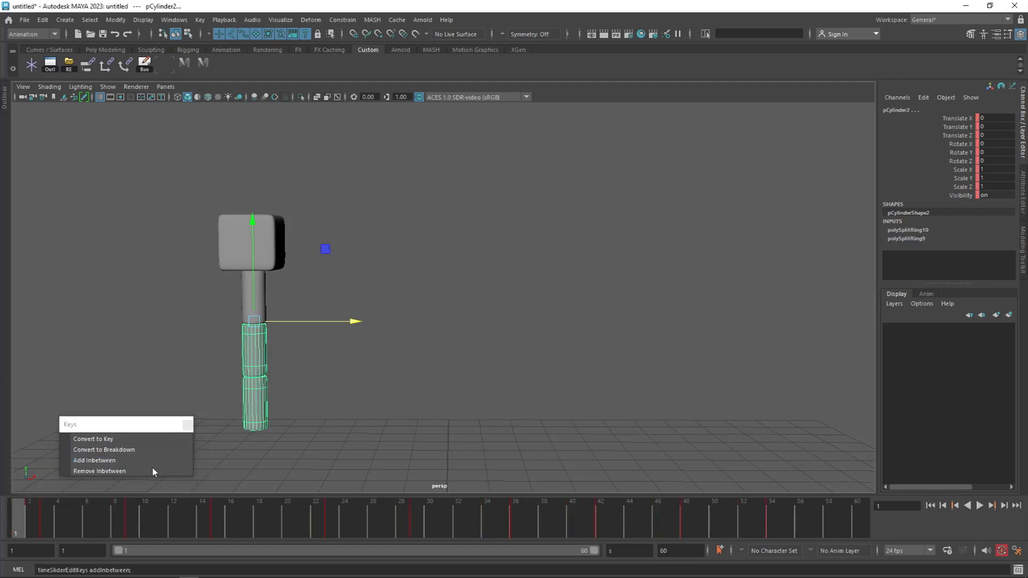
click(254, 411)
click(111, 462)
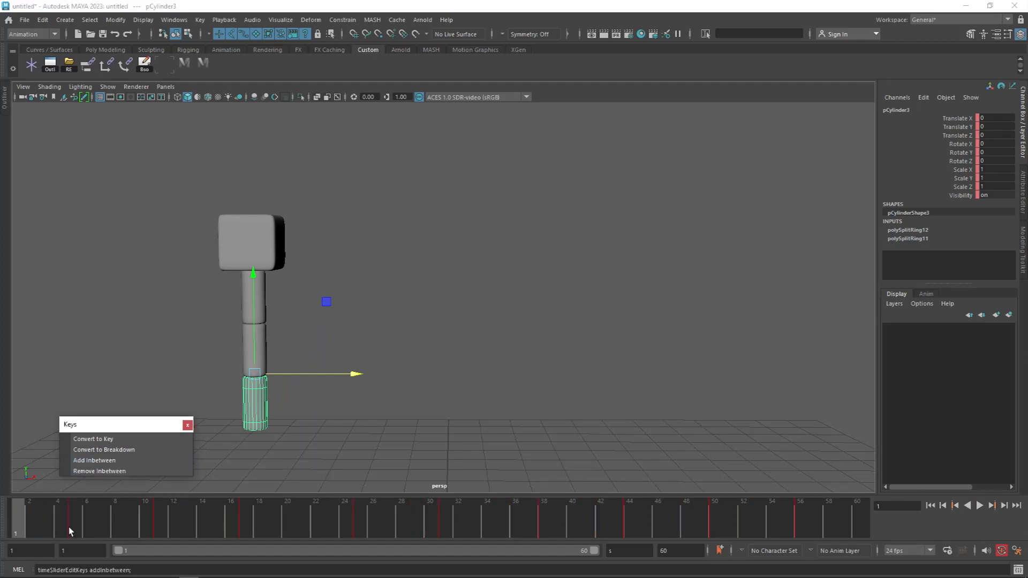
Step: Scrub and play the animation with the offset tail keys, with nothing selected in the scene
drag(20, 513, 966, 566)
click(825, 393)
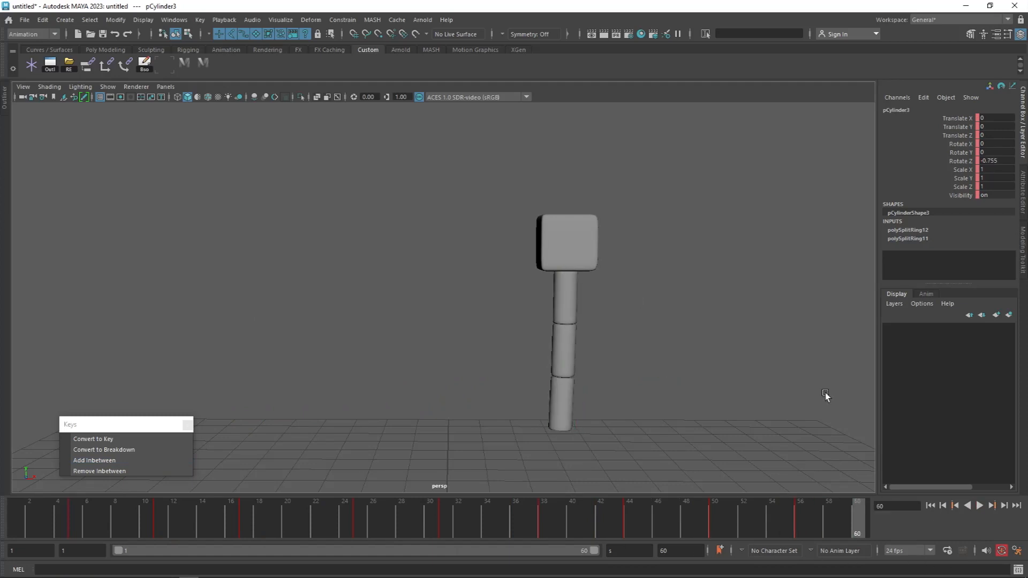
click(979, 509)
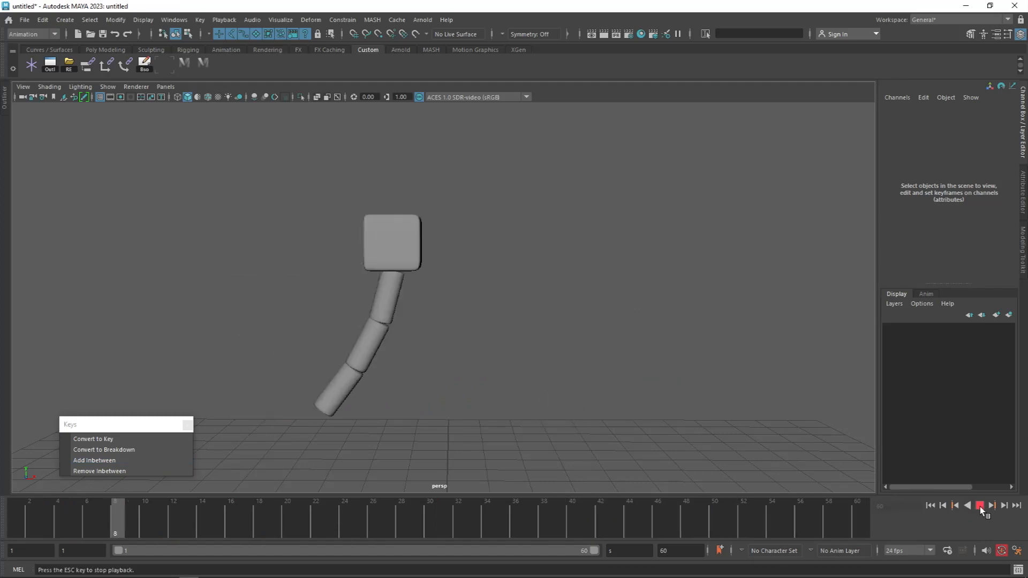
click(982, 507)
click(981, 506)
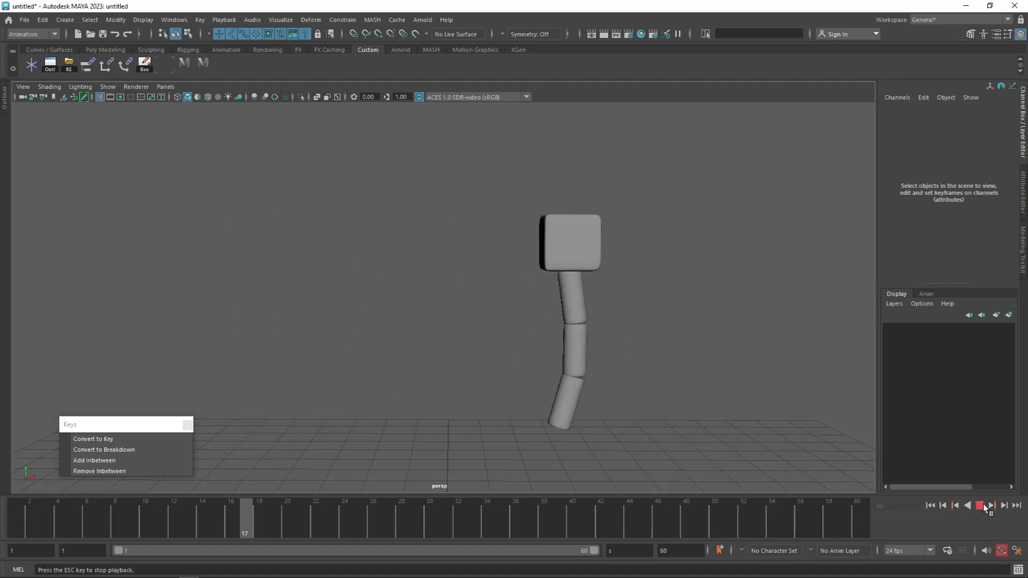
click(980, 505)
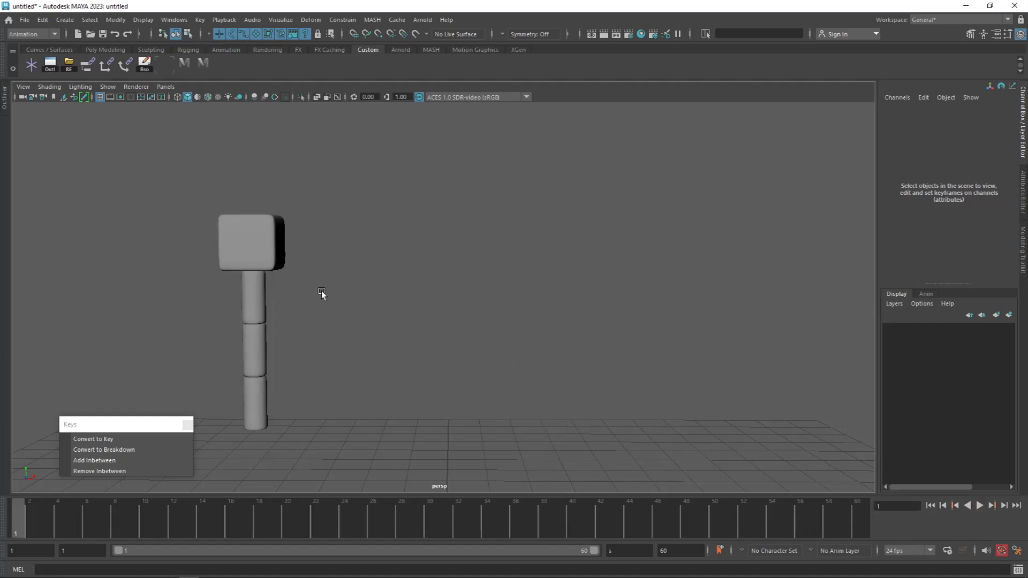
Step: Select the three tail cylinders and delete all their keys from the timeline
drag(323, 289, 228, 421)
double_click(19, 522)
right_click(18, 522)
click(49, 360)
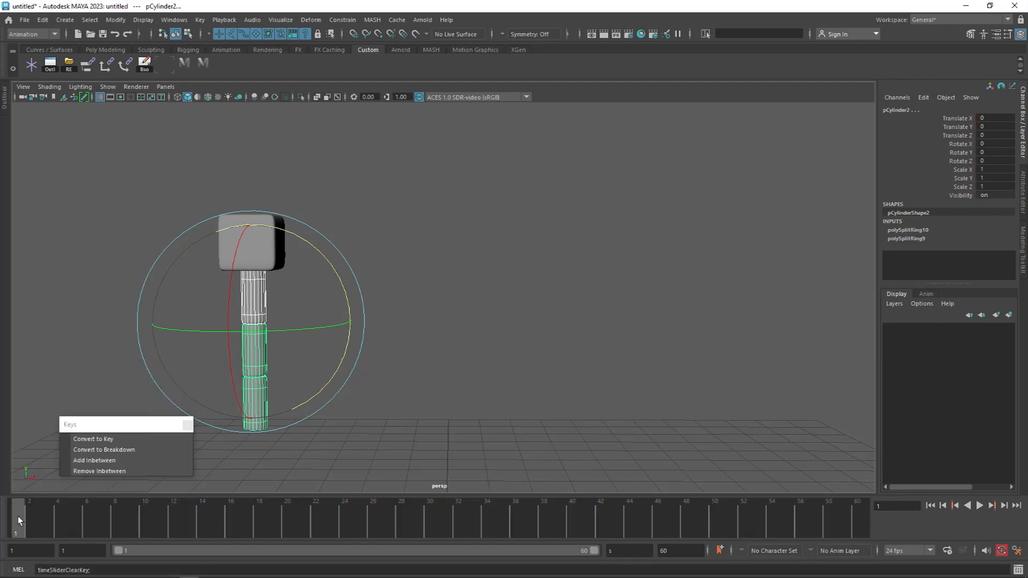
Step: Key the tail cylinders upright at frame 1 and rotate them to Rotate Z -1.719 at frame 3
mouse_move(18, 522)
mouse_down()
mouse_move(277, 520)
mouse_move(30, 527)
mouse_up()
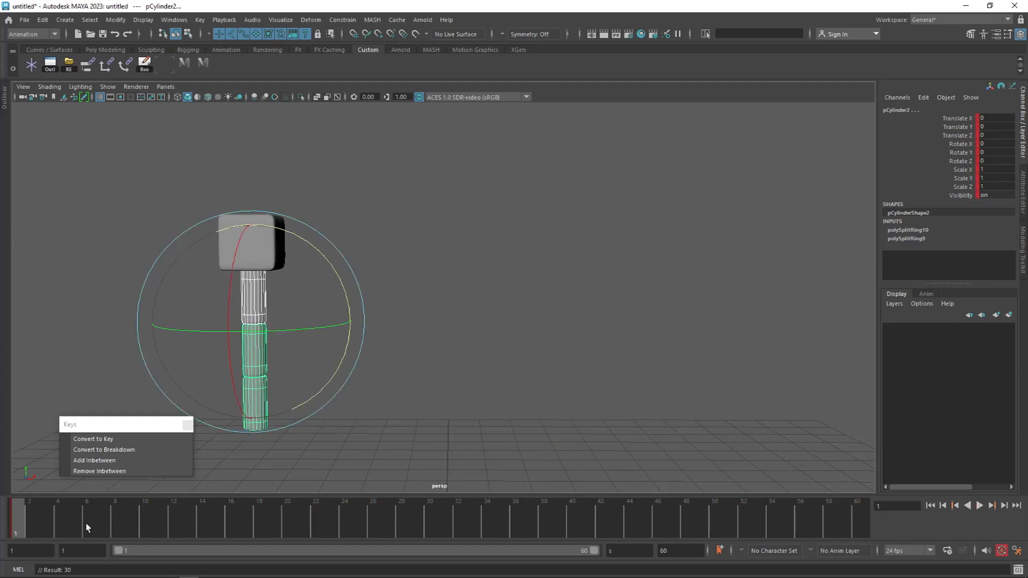
key(alt+period)
drag(350, 292, 371, 339)
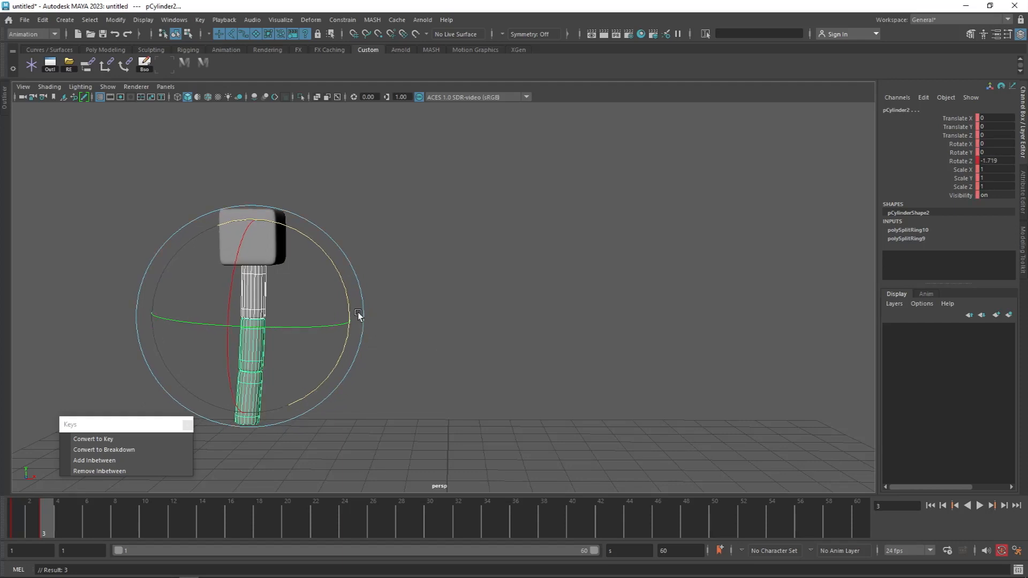
Step: Rotate the tail cylinders to Rotate Z -5.466 at frame 5 and compare with the previous key
key(alt+period)
key(alt+period)
drag(356, 292, 354, 301)
key(comma)
Step: Rotate the tail cylinders to Rotate Z -10.247 at frame 7 and compare with the previous key
key(alt+period)
key(alt+period)
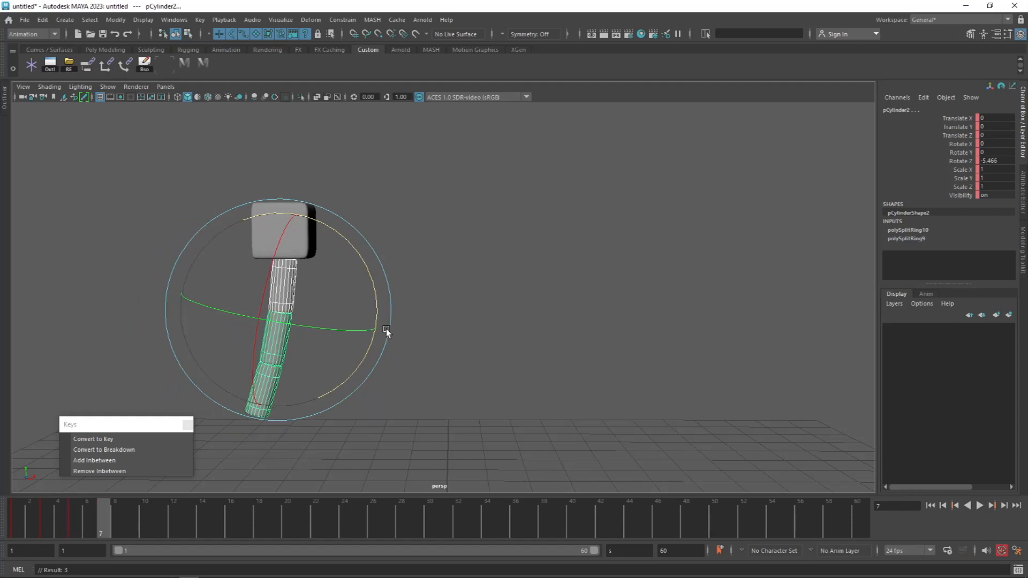
drag(378, 301, 379, 305)
key(comma)
key(period)
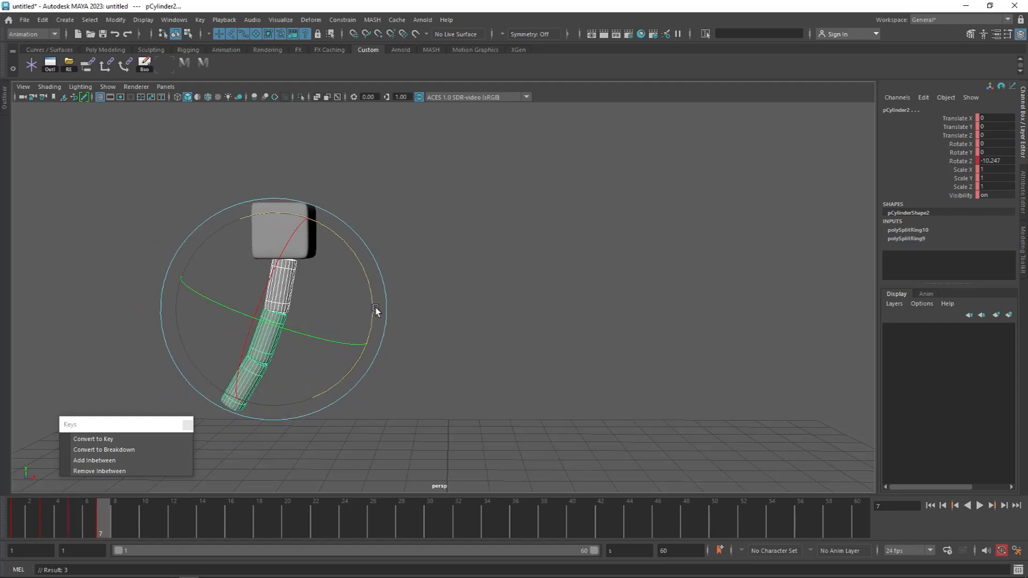
Step: Key new Z rotations of the tail cylinders every few frames from frame 9 as the cube travels
key(alt+period)
key(alt+period)
drag(453, 313, 444, 344)
Step: Rotate the tail cylinders on the next poses to shape the swing as the cube comes to a stop
key(alt+period)
key(alt+period)
key(alt+period)
key(alt+period)
drag(609, 385, 610, 356)
key(alt+period)
key(alt+period)
drag(471, 346, 478, 370)
Step: Flip through the swing poses and key a further tail rotation for the swing back
key(alt+period)
key(alt+period)
drag(477, 316, 452, 295)
key(alt+period)
key(alt+period)
key(alt+comma)
key(alt+comma)
Step: Compare the preceding poses and key another small tail rotation for the fading sway
key(alt+period)
key(alt+period)
key(alt+period)
key(alt+period)
Step: Step through the remaining frames of the settling tail and play the whole animation
key(alt+period)
key(alt+period)
key(alt+period)
key(alt+period)
drag(444, 316, 447, 297)
key(alt+comma)
key(alt+comma)
key(alt+comma)
key(alt+comma)
key(alt+period)
key(alt+period)
key(alt+period)
key(alt+period)
key(alt+period)
key(alt+period)
key(alt+period)
key(alt+period)
key(alt+period)
key(alt+period)
key(alt+period)
key(alt+period)
drag(445, 302, 446, 298)
key(alt+period)
key(alt+period)
key(alt+period)
key(alt+period)
key(alt+period)
key(alt+period)
key(alt+period)
key(alt+period)
key(alt+v)
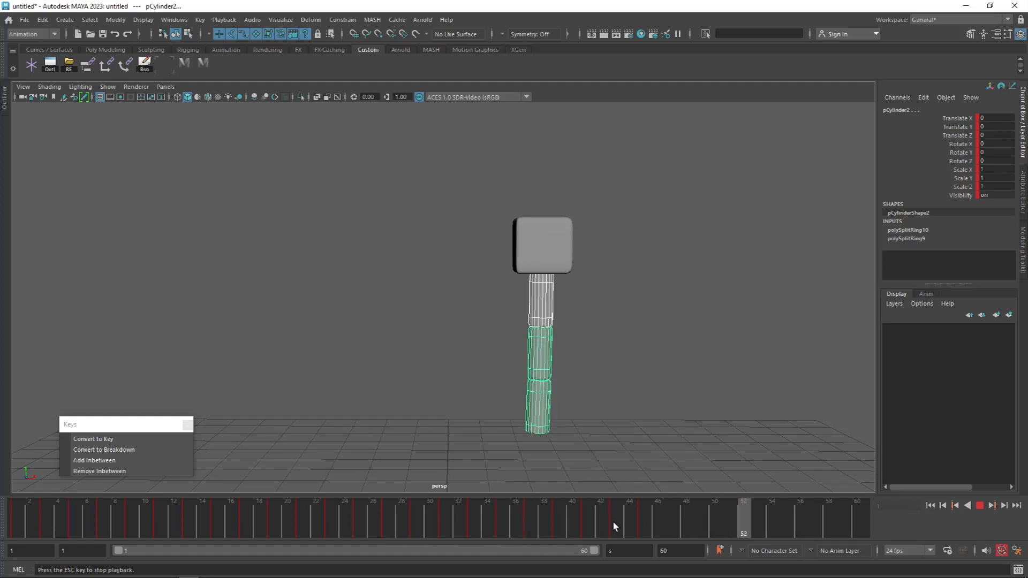
Step: Insert two inbetweens around frame 18 and key an adjusted rotation of the tail cylinders at frame 19
click(265, 523)
click(124, 462)
click(124, 462)
drag(234, 518, 273, 520)
key(e)
drag(480, 340, 483, 347)
Step: Add inbetweens after frame 25, adjust the tail cylinders' rotation at frame 27, and play the animation
drag(179, 517, 379, 532)
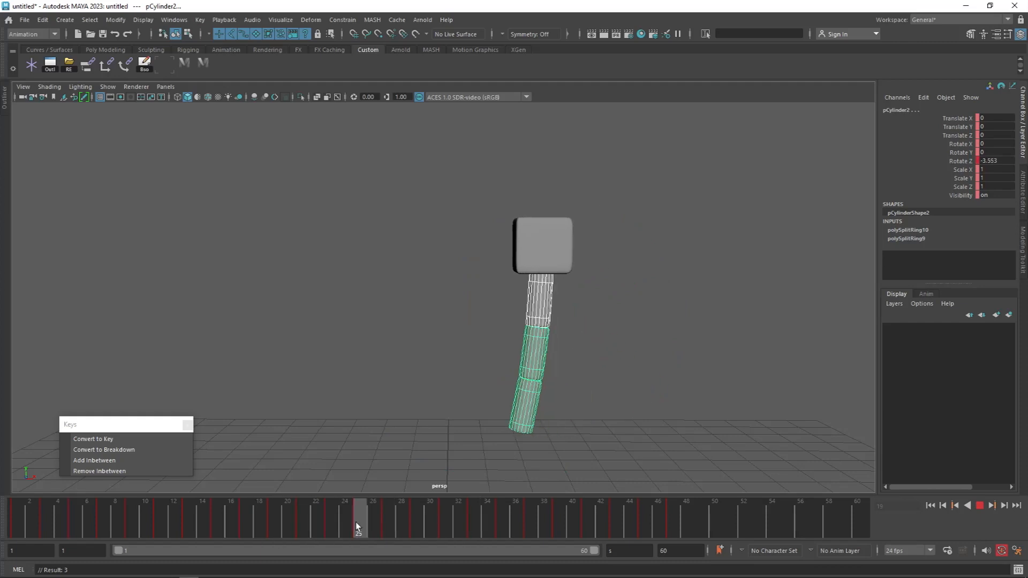
click(134, 462)
click(134, 462)
click(395, 525)
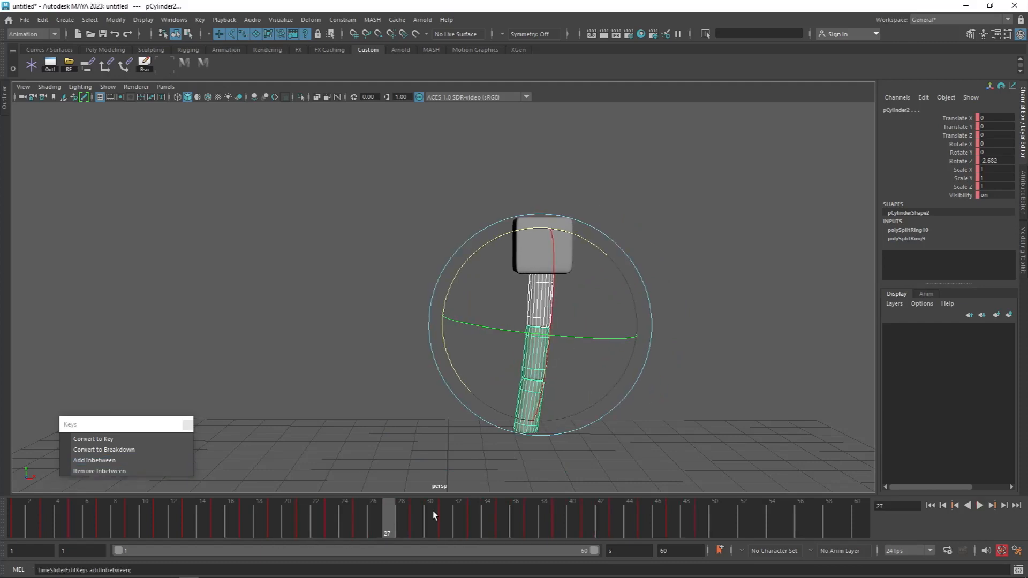
drag(456, 366, 454, 369)
key(alt+v)
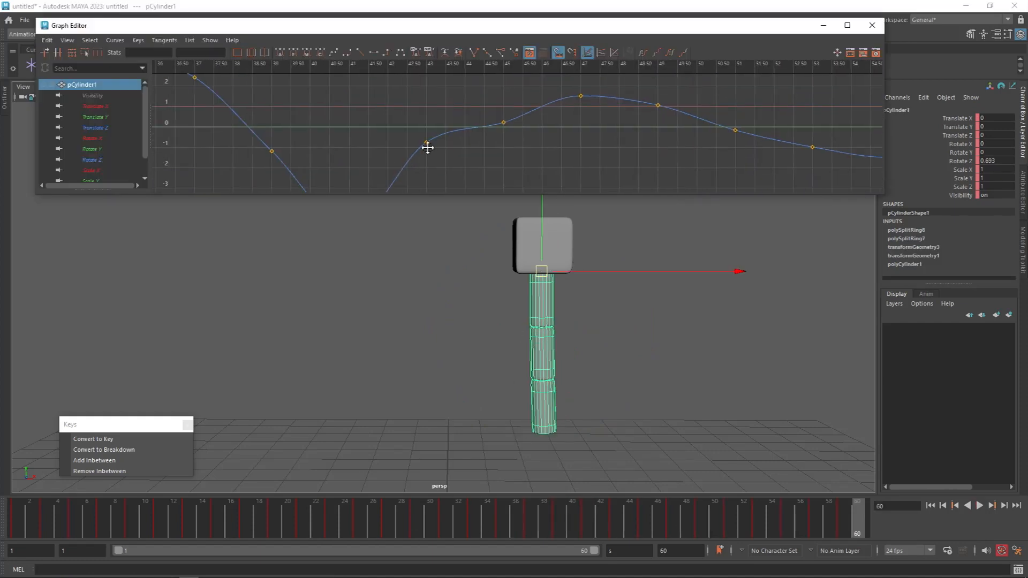
Step: Select the frame 25 key on pCylinder1's Rotate Z curve in the Graph Editor and preview the animation
alt+middle_drag(427, 147, 629, 157)
scroll(401, 159, down, 8)
scroll(597, 156, up, 5)
click(633, 138)
key(alt+v)
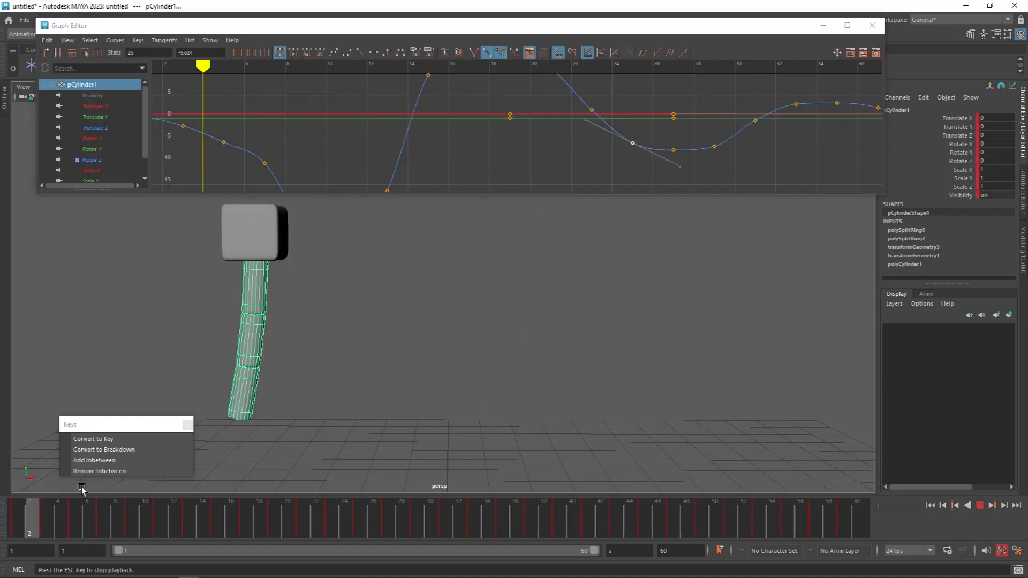
key(Escape)
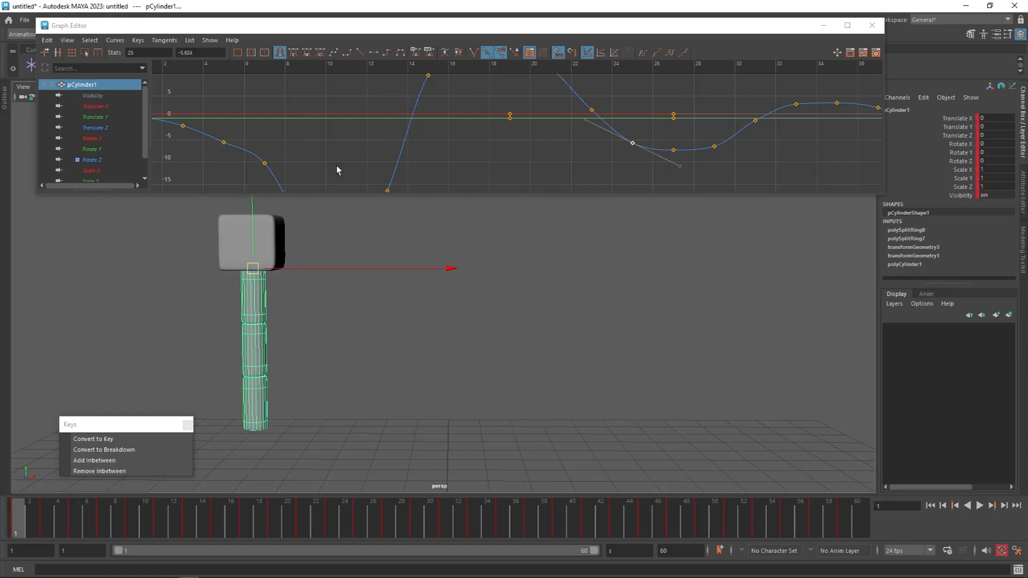
Step: Lower the frame 7 key of pCylinder1's Rotate Z curve to -12.414
alt+middle_drag(267, 170, 384, 133)
click(381, 127)
shift+middle_drag(388, 148, 389, 162)
Step: Raise the frame 19 key of pCylinder1's Rotate Z curve to strengthen the forward swing
drag(25, 521, 279, 541)
alt+shift+right_drag(649, 156, 650, 105)
alt+middle_drag(650, 105, 564, 149)
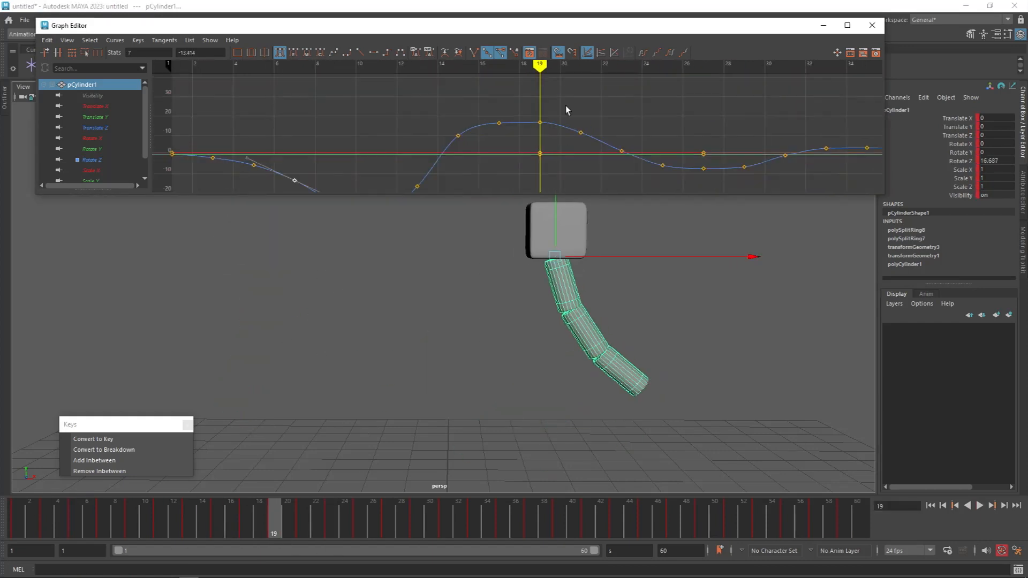
click(540, 123)
shift+middle_drag(507, 130, 507, 119)
Step: Raise the frame 21 key of pCylinder1's Rotate Z curve to 17.806
mouse_move(303, 518)
mouse_down()
mouse_move(274, 524)
mouse_move(303, 521)
mouse_up()
click(580, 132)
shift+middle_drag(576, 138, 576, 125)
alt+middle_drag(591, 121, 523, 103)
alt+shift+right_drag(523, 104, 557, 104)
Step: Raise the frame 23 and frame 25 keys of pCylinder1's Rotate Z curve and preview the playback
click(544, 137)
shift+middle_drag(542, 130, 541, 117)
alt+middle_drag(599, 154, 519, 119)
click(559, 149)
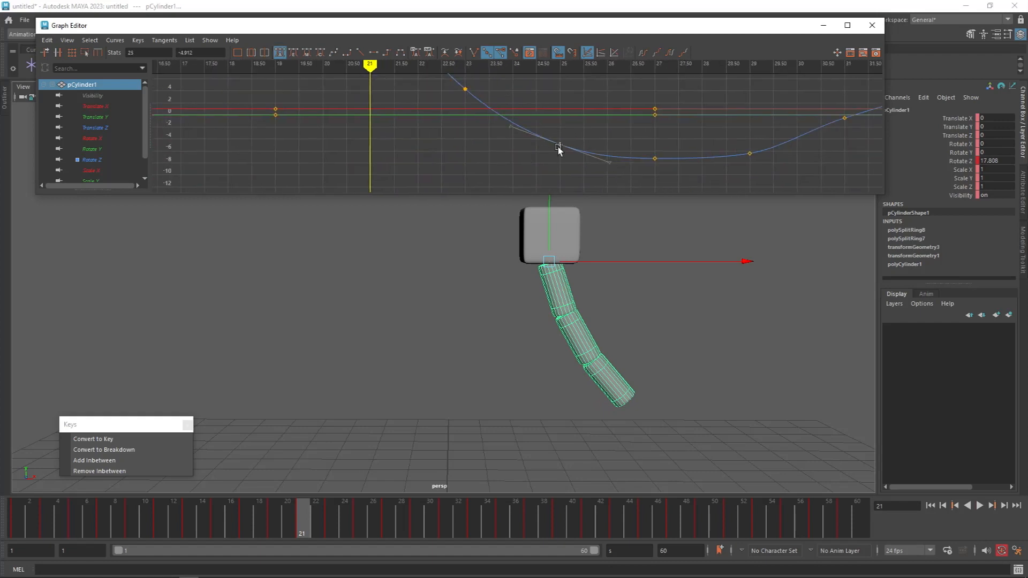
shift+middle_drag(558, 149, 558, 144)
key(alt+v)
key(Escape)
Step: Lower pCylinder1's Rotate Z keys at frames 27 and 29, setting frame 29 to -12.136
drag(270, 521, 417, 527)
alt+middle_drag(686, 155, 559, 142)
click(559, 119)
click(653, 114)
shift+middle_drag(655, 124, 650, 167)
drag(462, 152, 486, 125)
shift+middle_drag(481, 142, 482, 147)
Step: Lower the frame 31 key of pCylinder1's Rotate Z curve and play the animation
alt+middle_drag(739, 135, 555, 146)
drag(559, 148, 593, 117)
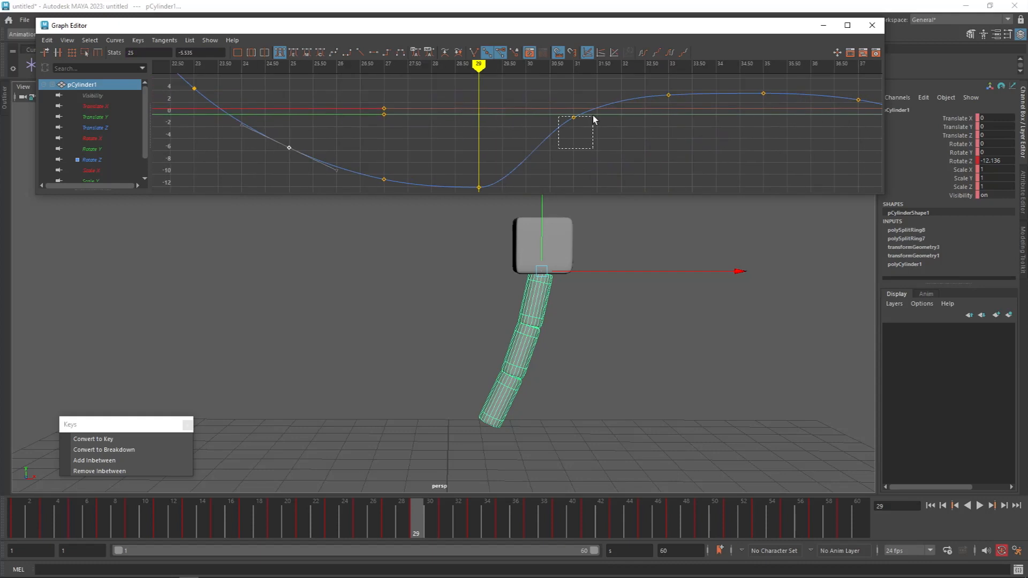
click(574, 149)
shift+middle_drag(575, 152, 575, 157)
alt+middle_drag(645, 96, 558, 114)
alt+middle_drag(511, 174, 484, 150)
key(alt+v)
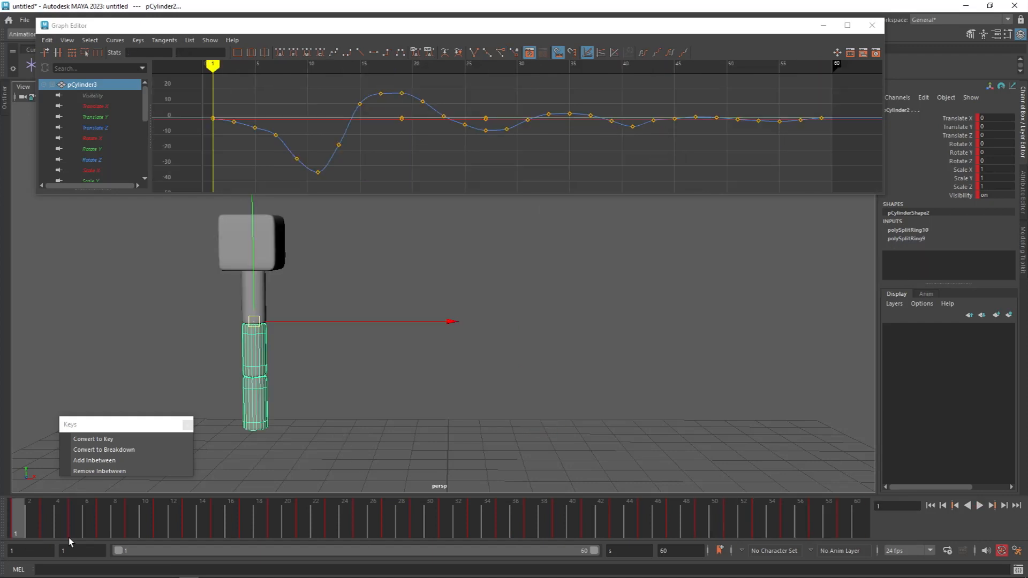
Step: Rotate the tail tip cylinder, pCylinder3, to 1.137 on Z at frame 3
key(period)
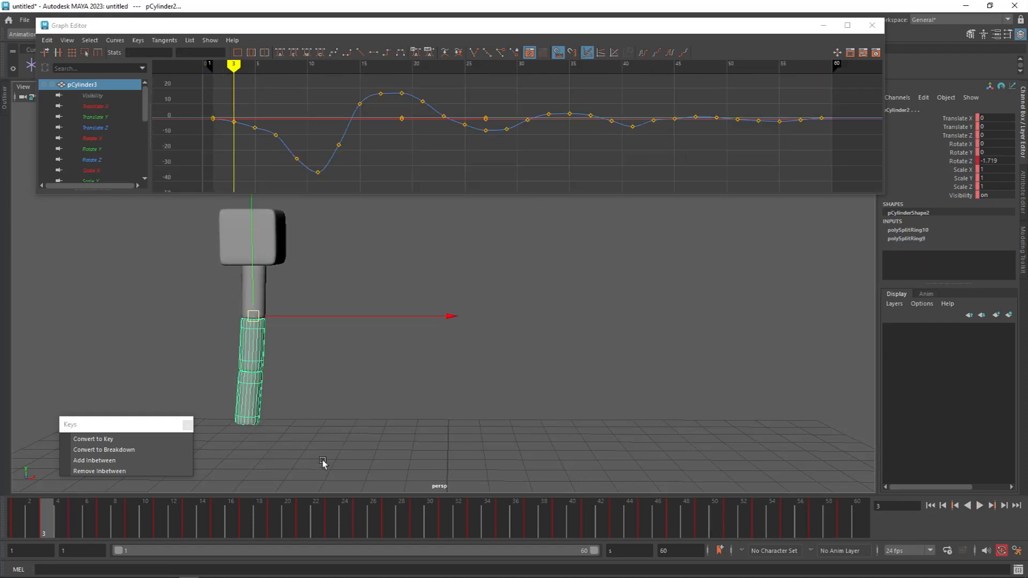
drag(308, 394, 239, 451)
key(comma)
key(period)
key(e)
drag(443, 339, 448, 396)
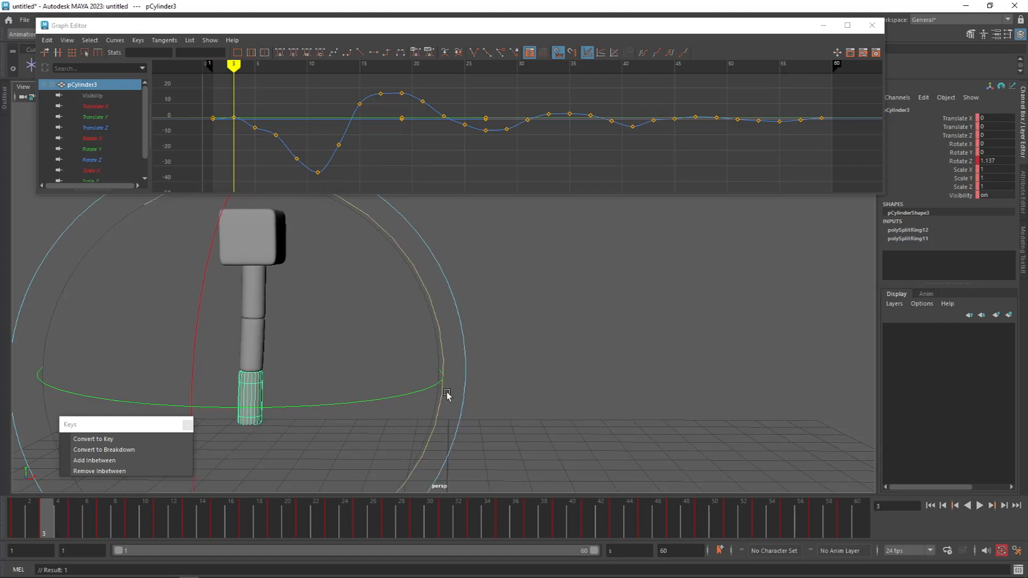
Step: Adjust the Z rotation of the lower tail cylinders at the frame 5 and frame 7 keys
click(547, 356)
click(241, 410)
drag(450, 303, 461, 355)
key(.)
drag(452, 310, 474, 366)
Step: Rotate pCylinder3 on Z at the frame 9 and frame 11 keys so the tip drags behind, and preview the motion
click(541, 391)
click(252, 389)
key(.)
key(.)
drag(467, 268, 432, 224)
Step: At frame 13, rotate pCylinder2 on Z and bring pCylinder3's Rotate Z to -52.234
key(.)
drag(571, 322, 502, 225)
mouse_move(538, 328)
mouse_down()
mouse_move(561, 320)
mouse_move(557, 329)
mouse_up()
key(alt+v)
drag(98, 520, 232, 520)
click(103, 518)
key(.)
key(.)
key(.)
drag(608, 253, 657, 382)
key(Up)
drag(660, 223, 620, 346)
key(Down)
drag(646, 289, 628, 273)
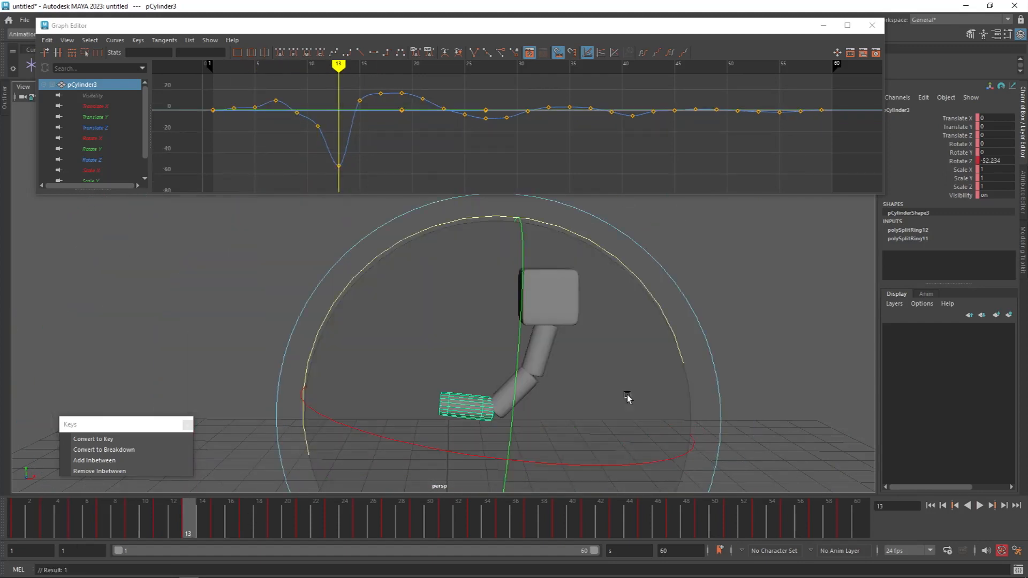
Step: Rework the Z rotation of the lower tail cylinders at the frame 15 and frame 17 keys for the return swing
key(.)
key(.)
drag(416, 439, 422, 333)
key(ctrl+z)
key(ctrl+z)
drag(419, 424, 500, 407)
key(w)
click(602, 382)
key(e)
drag(396, 369, 399, 308)
Step: Rotate the middle tail cylinder, pCylinder2, to 29.742 on Z at frame 19
key(.)
key(.)
drag(409, 488, 443, 413)
key(w)
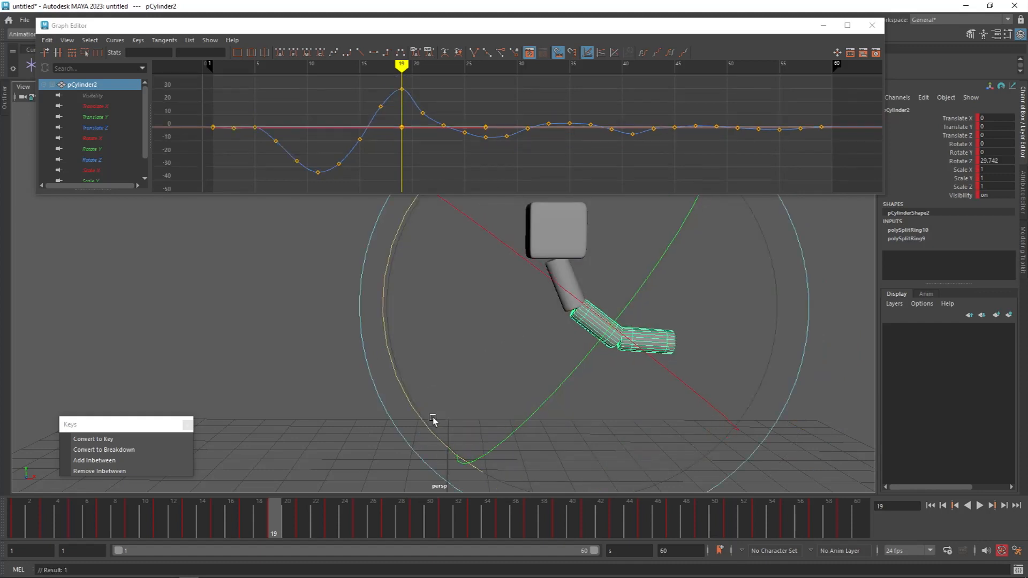
Step: Refine the Z rotation of pCylinder3 at the key before frame 19 and deselect the tail
key(comma)
key(period)
key(comma)
key(Down)
drag(521, 452, 494, 416)
click(750, 346)
Step: Play the tail animation to review the overlap, and stop playback
key(alt+v)
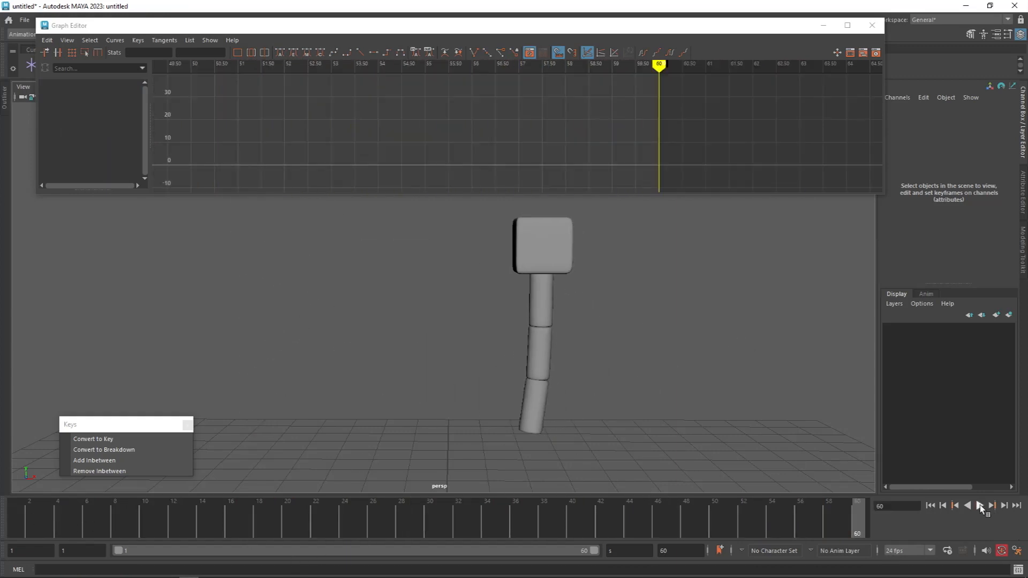
click(981, 506)
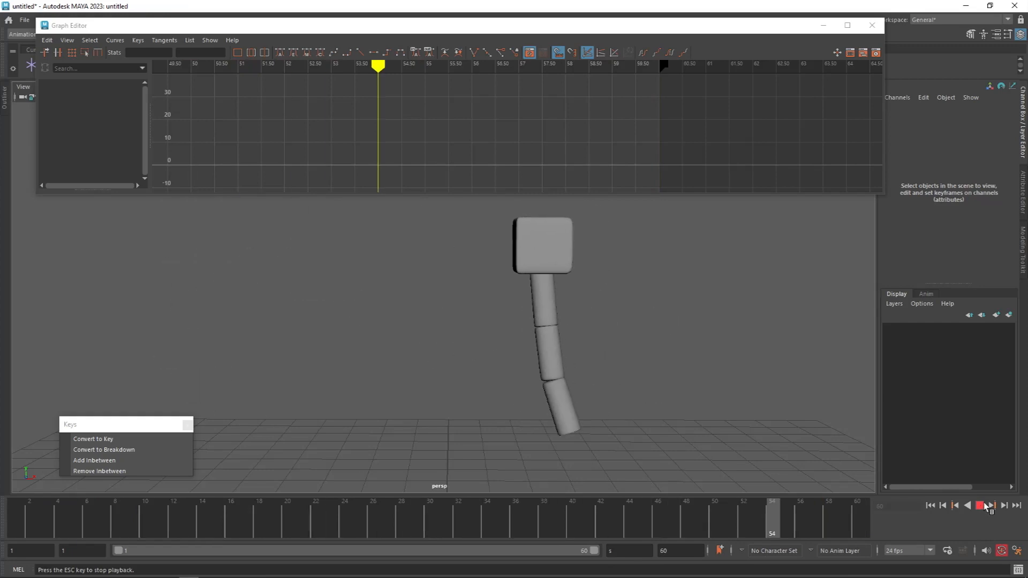
click(983, 505)
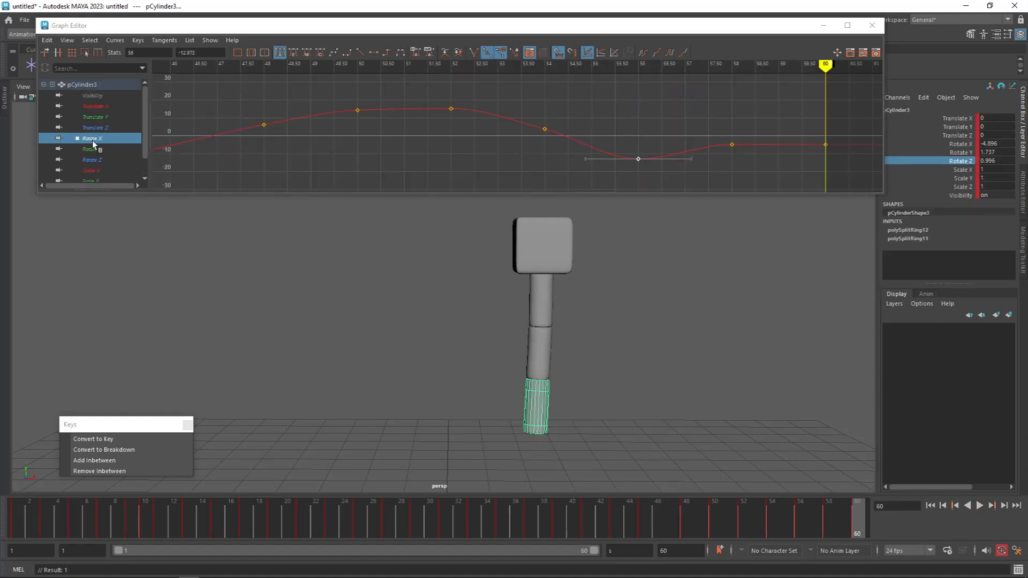
Step: Adjust pCylinder3's Rotate Z curve to -0.985 at frame 58 and -4.48 at frame 60
click(92, 140)
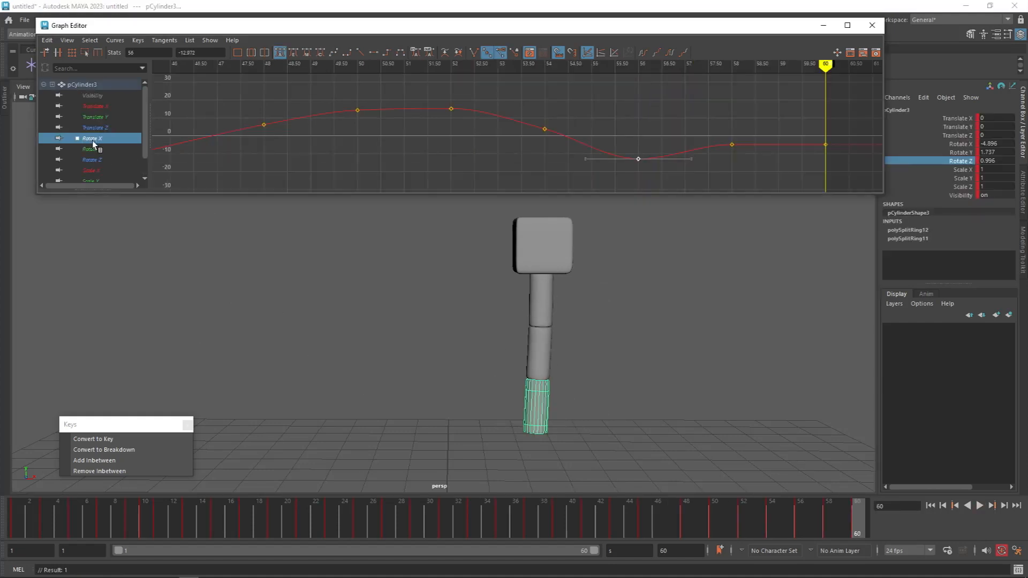
click(94, 162)
alt+middle_drag(667, 123, 549, 152)
alt+shift+right_drag(549, 151, 601, 135)
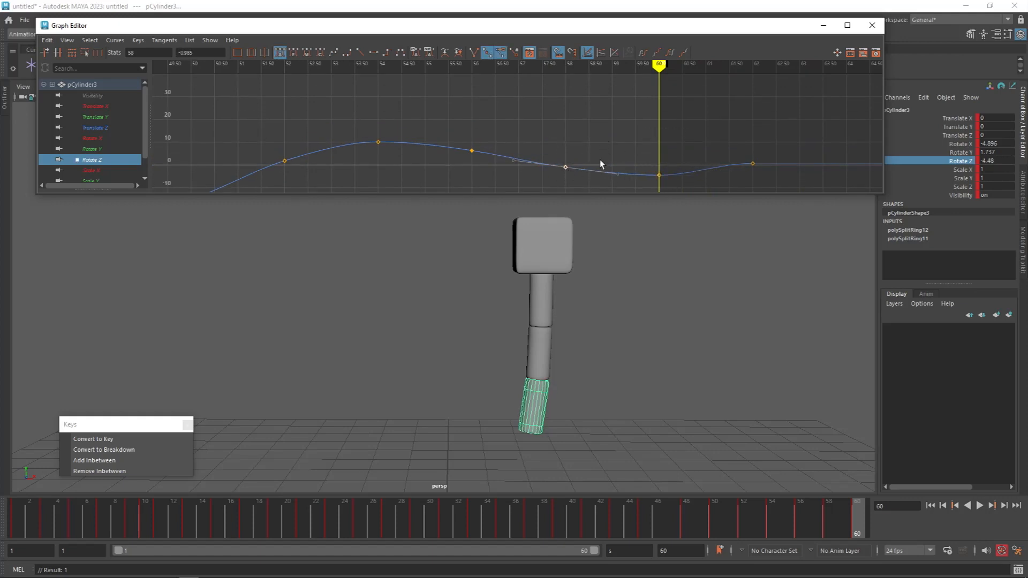
Step: Scrub and play back the full 60-frame animation to check how the tail settles
drag(804, 529, 886, 532)
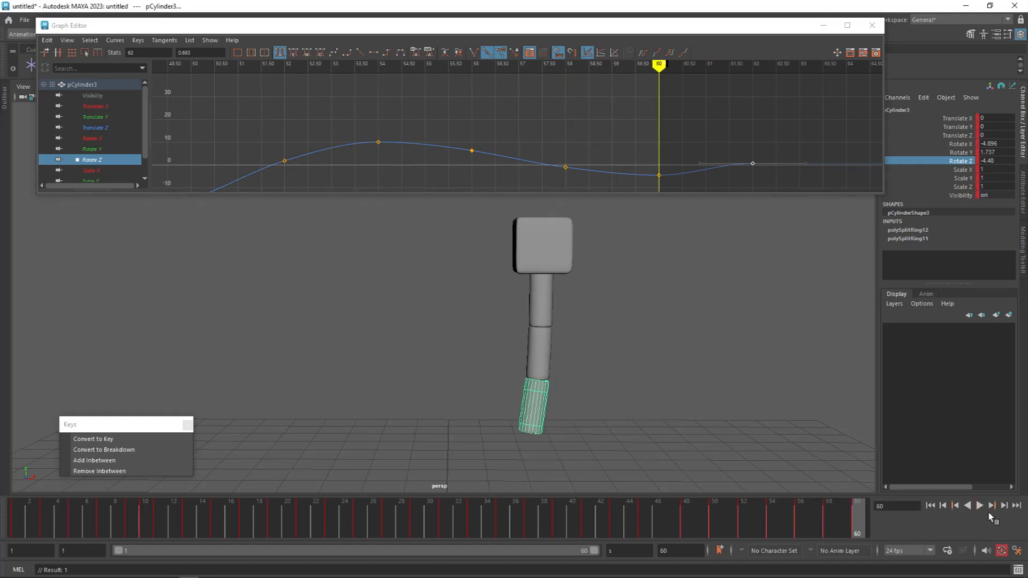
click(980, 506)
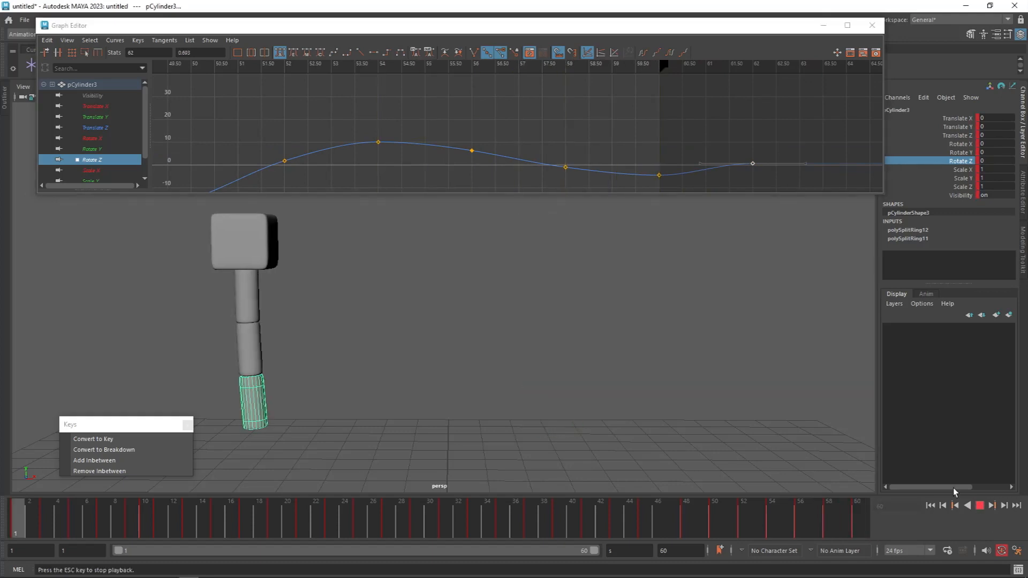
click(738, 356)
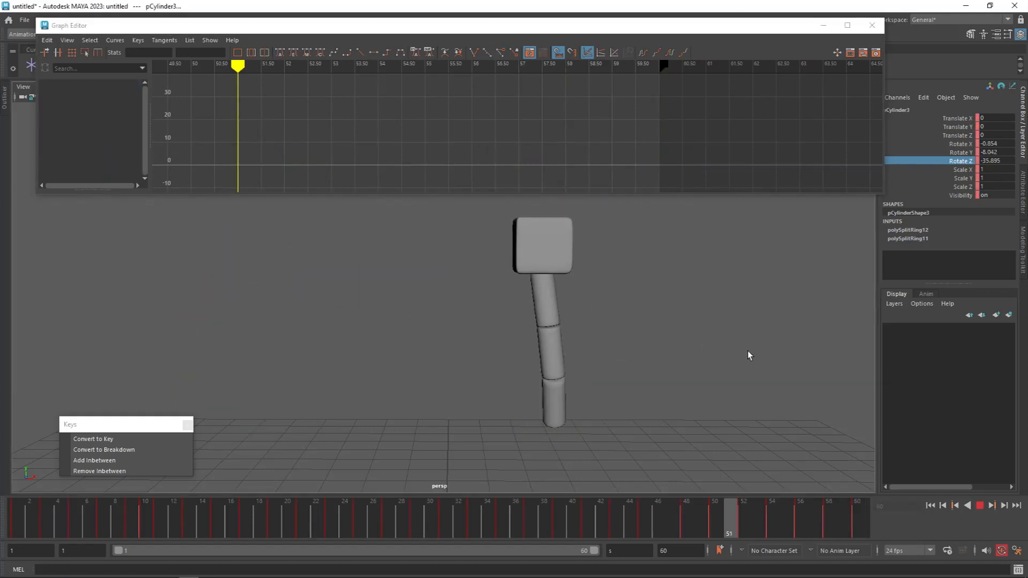
drag(469, 507, 294, 535)
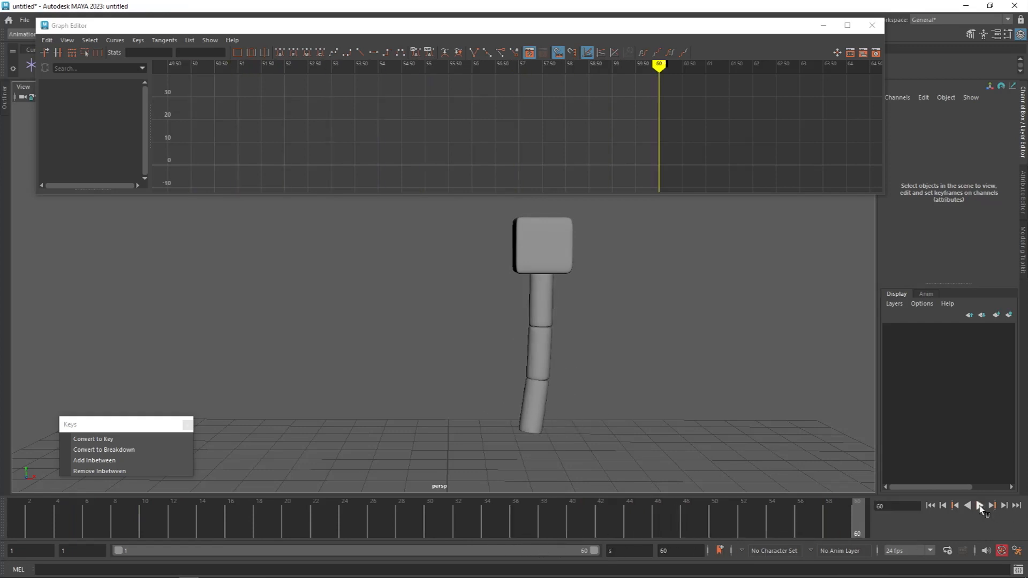
click(980, 506)
click(985, 503)
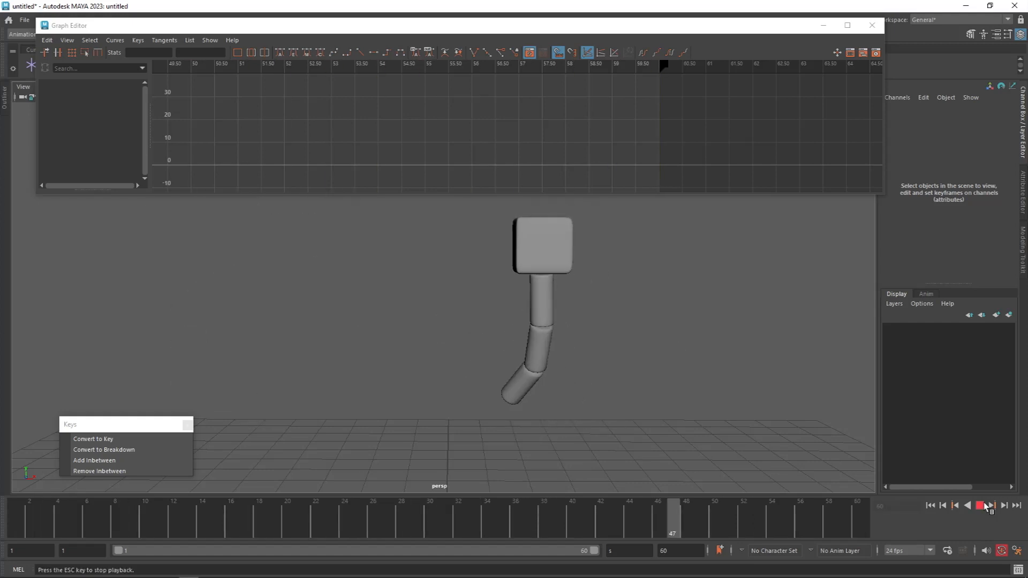